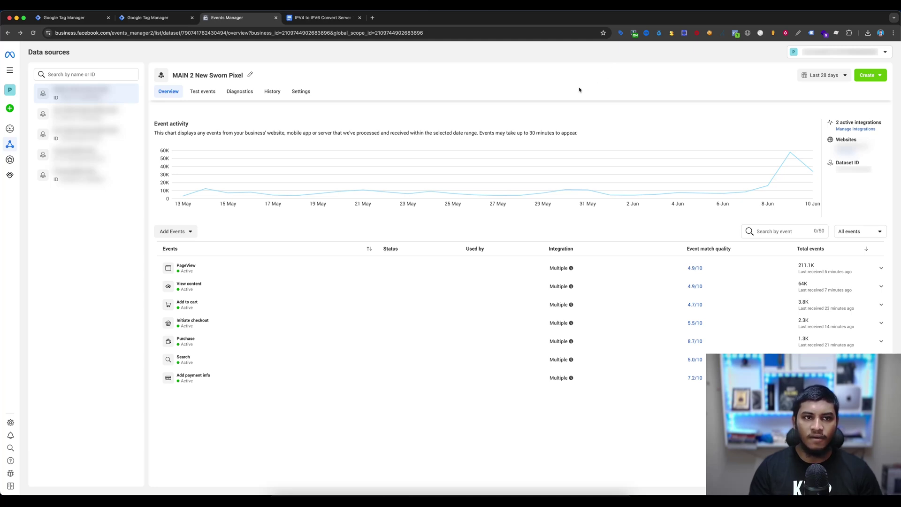
Step: Start Preview mode in both the server and web containers
left_click(148, 17)
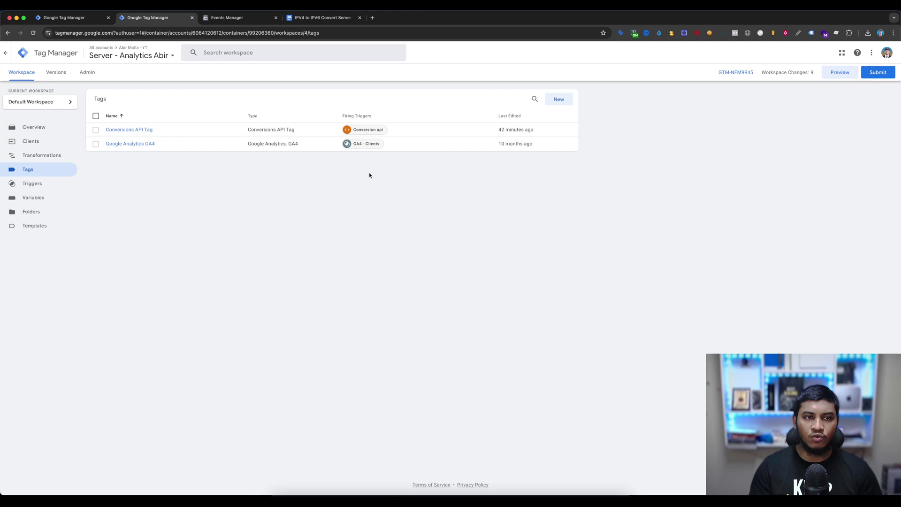
left_click(837, 74)
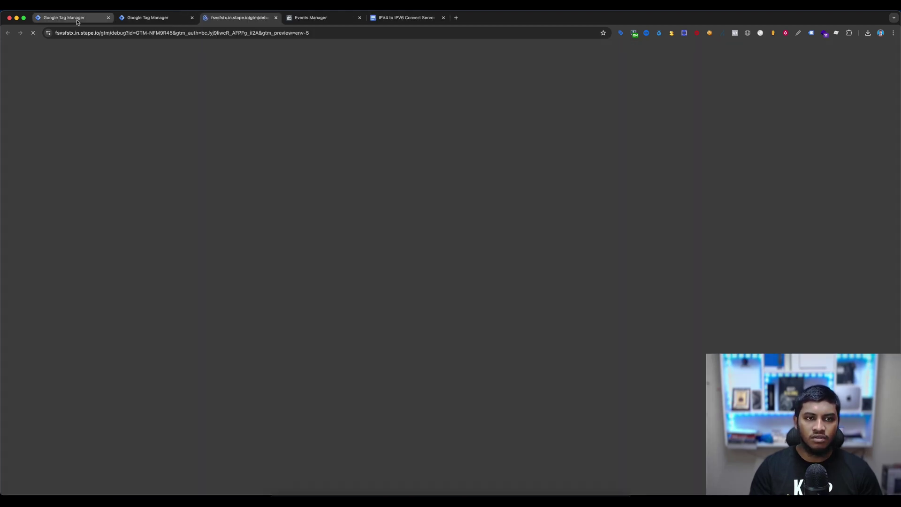
left_click(70, 17)
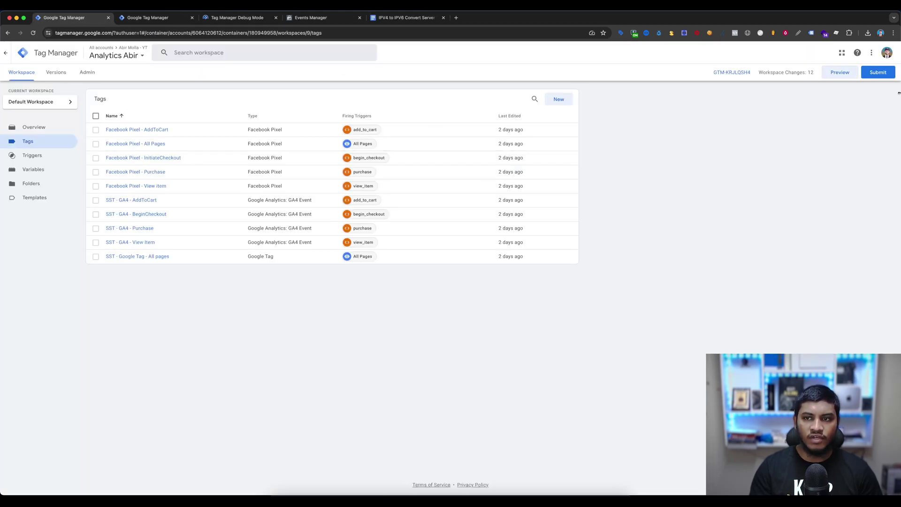
left_click(841, 75)
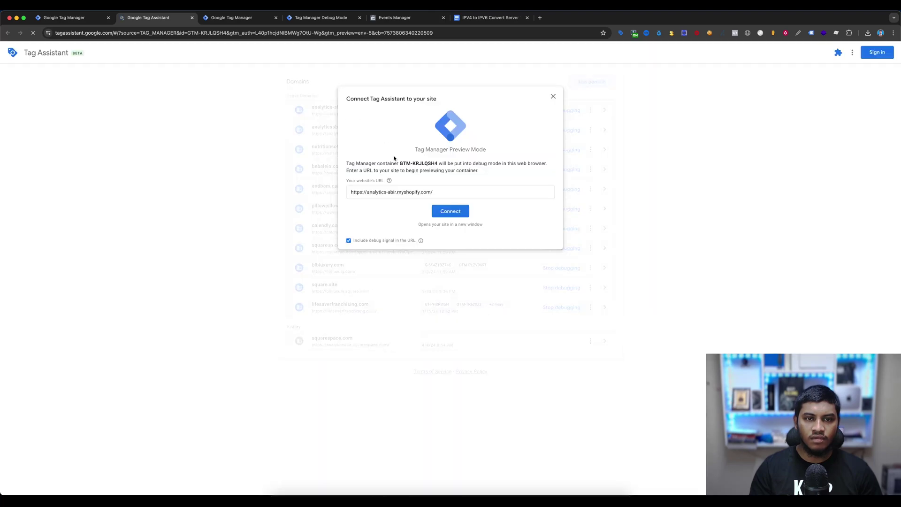
Step: Connect Tag Assistant to the store and view the ring product to fire view_item
left_click(450, 211)
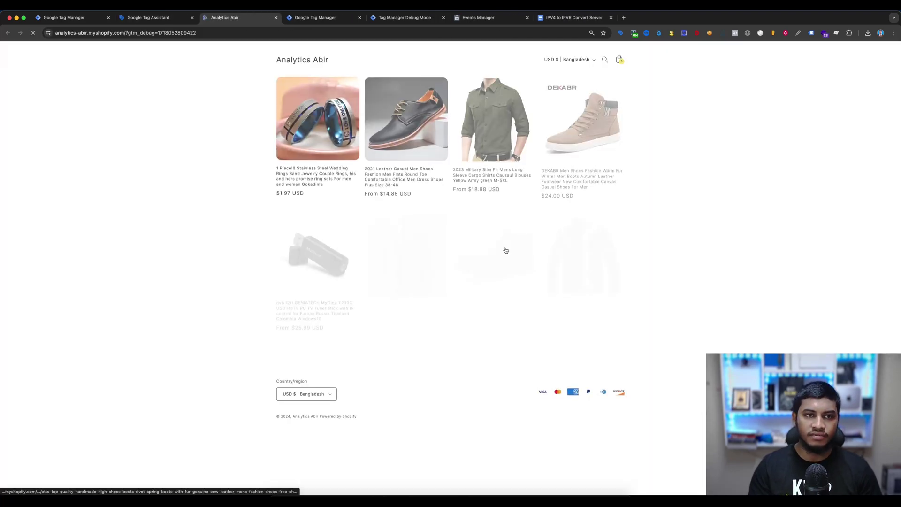
left_click(291, 113)
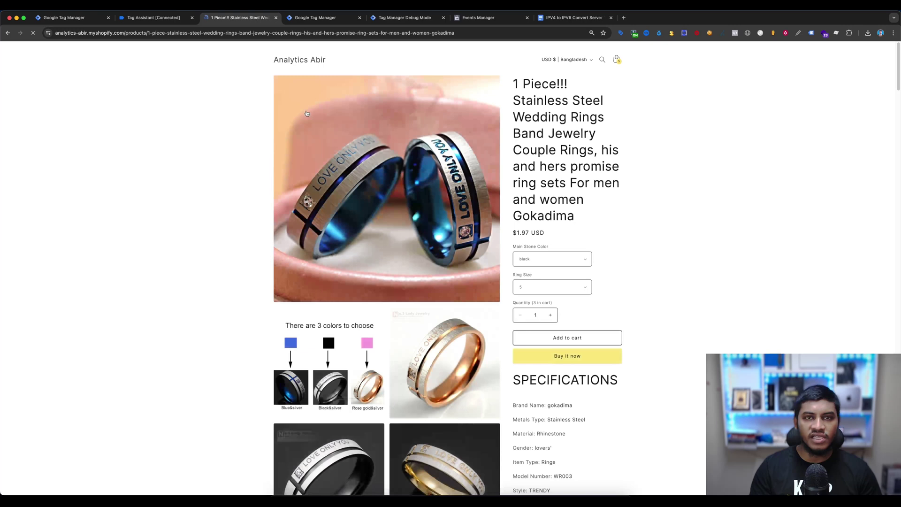
key("super+5")
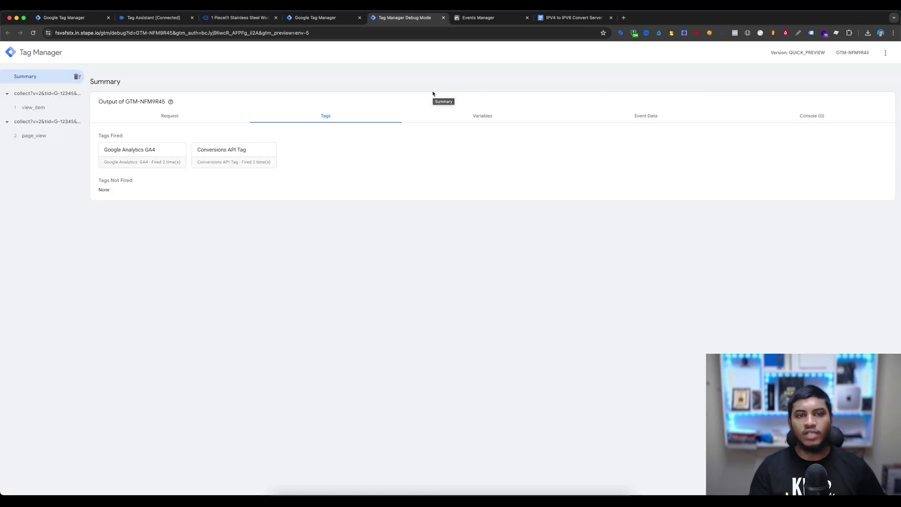
left_click(34, 108)
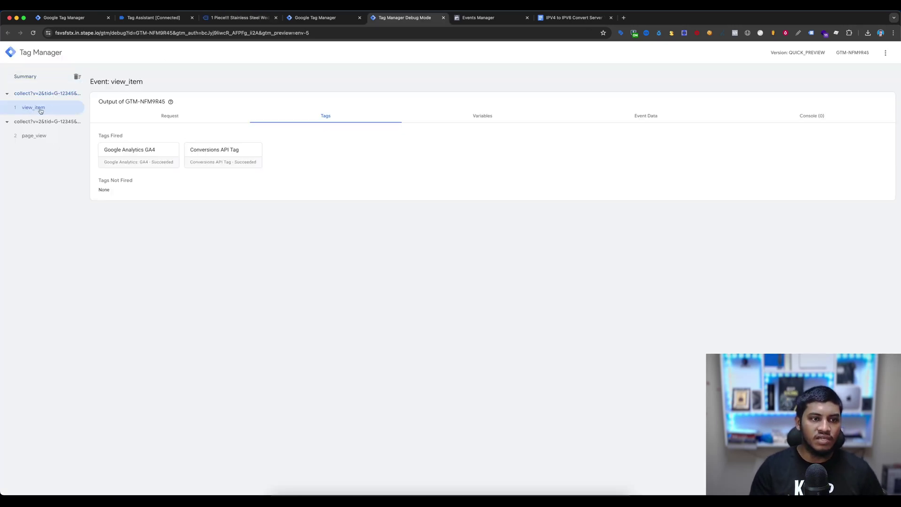
left_click(647, 123)
scroll(329, 253, "down", 5)
scroll(166, 280, "down", 1)
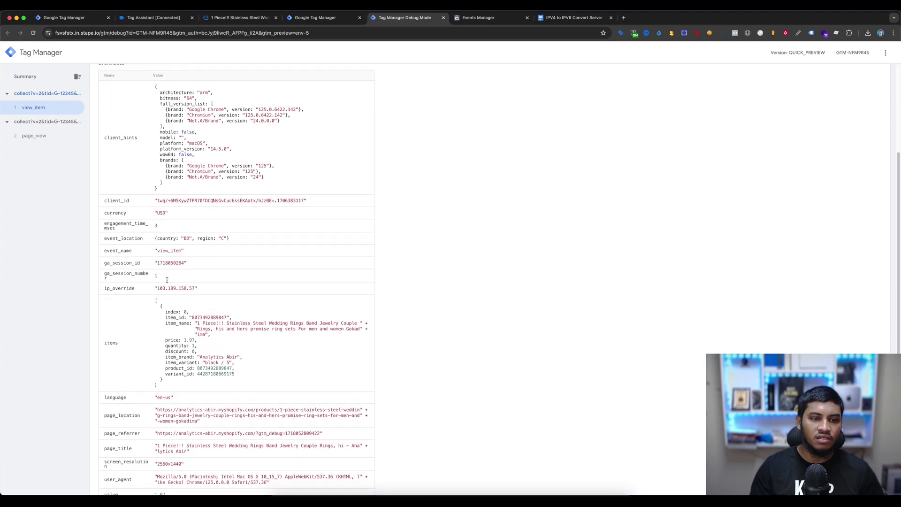
scroll(166, 280, "down", 1)
double_click(111, 257)
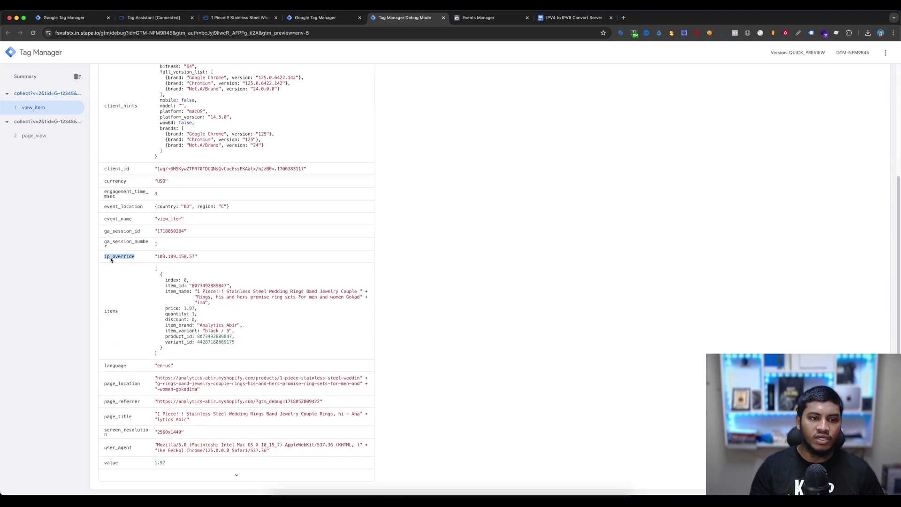
double_click(182, 257)
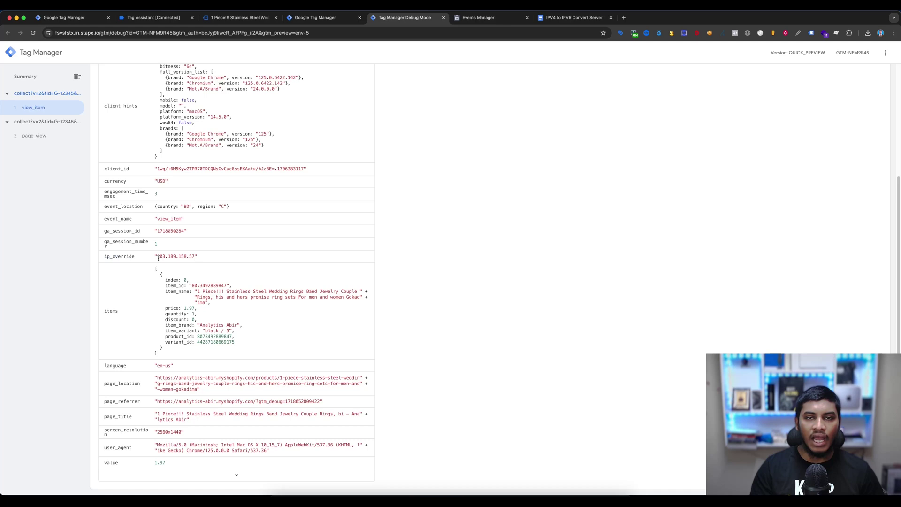
left_click_drag(157, 257, 195, 257)
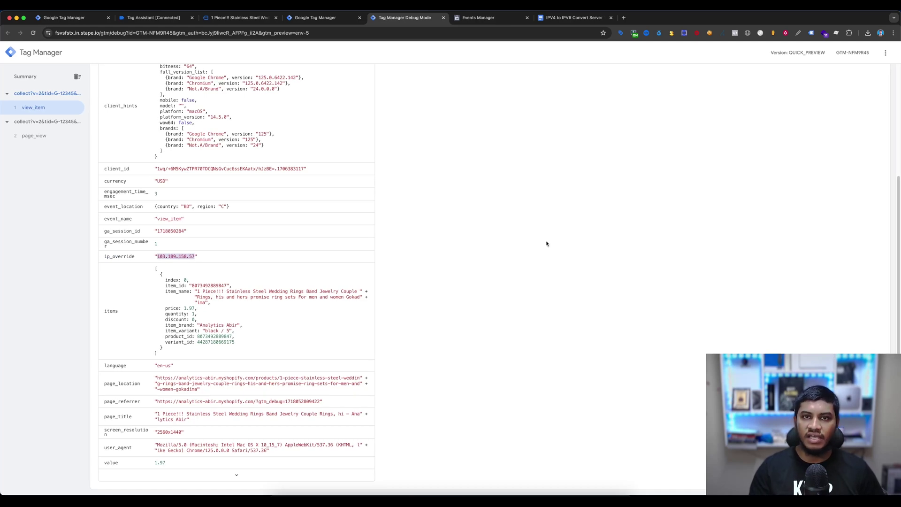
scroll(235, 122, "up", 10)
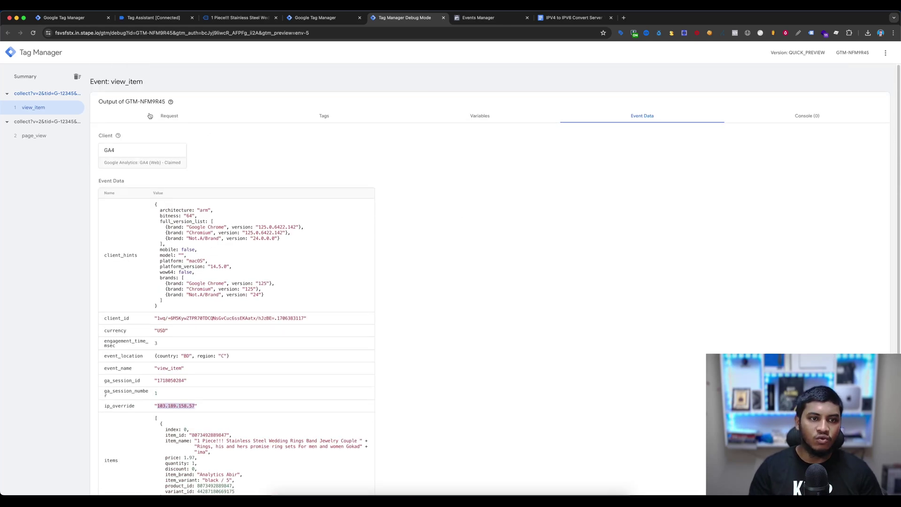
Step: Review view_item's outgoing Facebook Conversions API request details
left_click(181, 117)
left_click(185, 214)
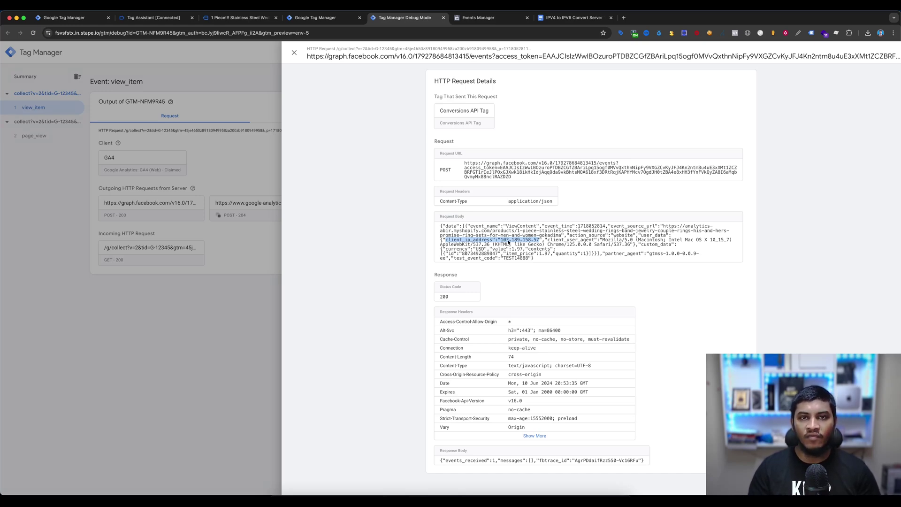
left_click(220, 153)
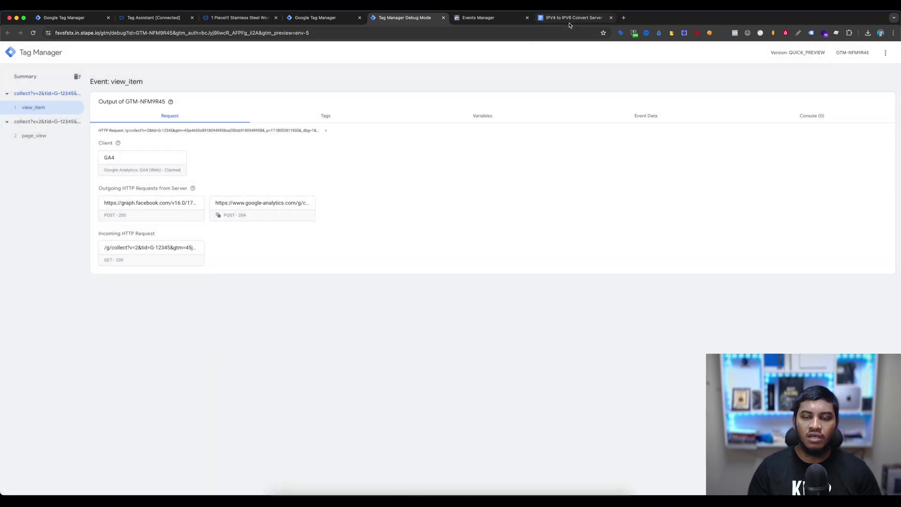
Step: Open the IPv4-to-IPv6 server template linked in the notes, then return to Tag Manager variables
left_click(570, 19)
left_click(343, 149)
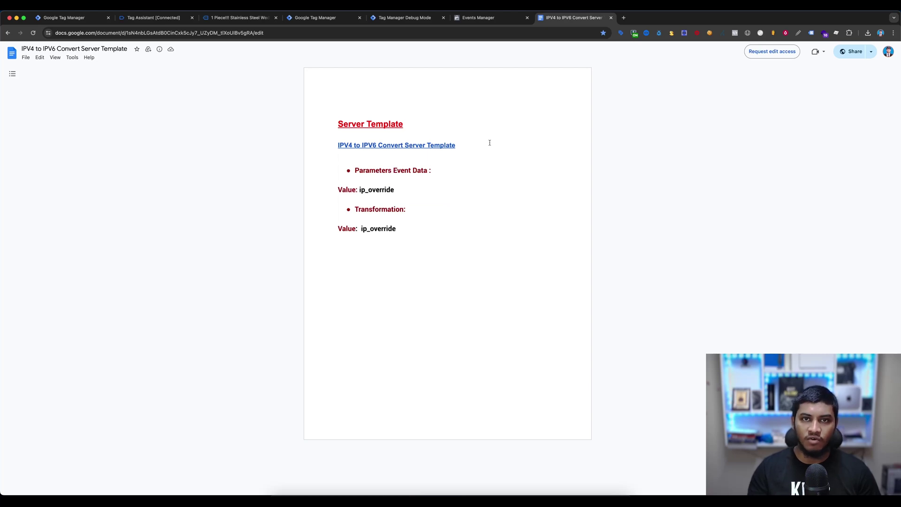
left_click(379, 147)
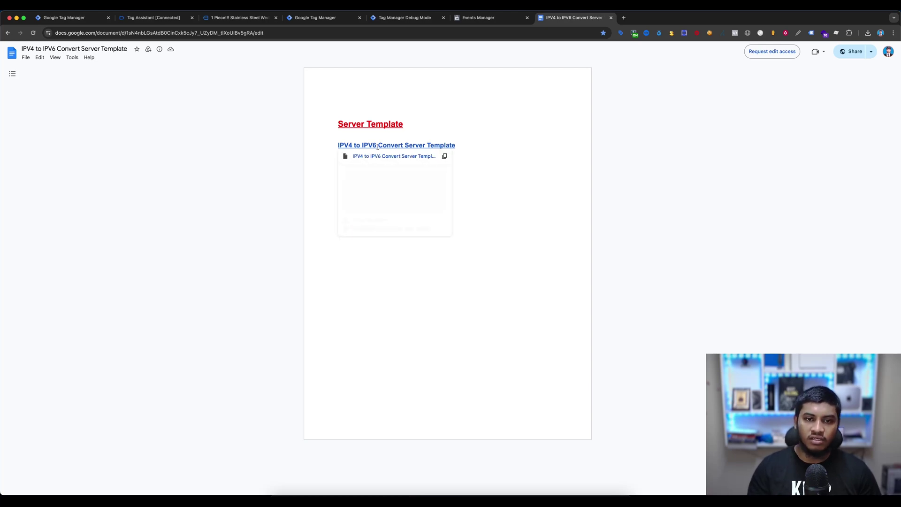
left_click(380, 159)
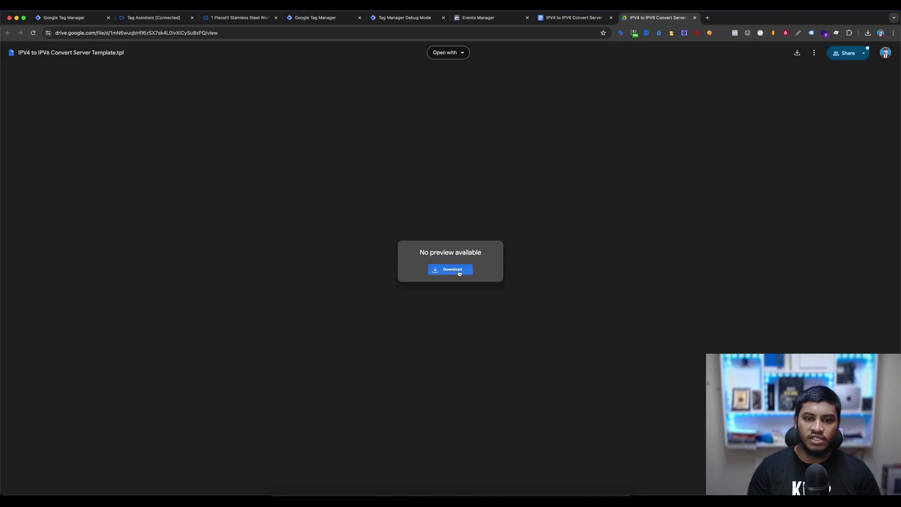
left_click(694, 18)
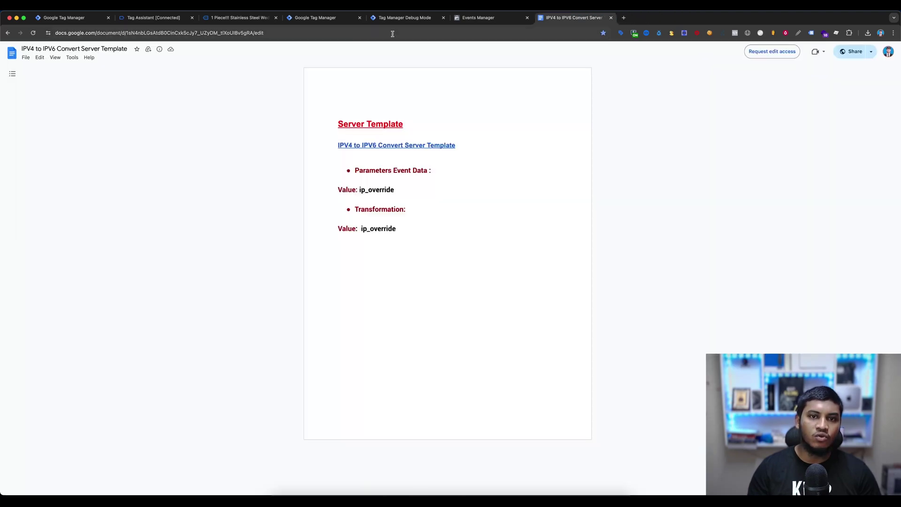
left_click(315, 17)
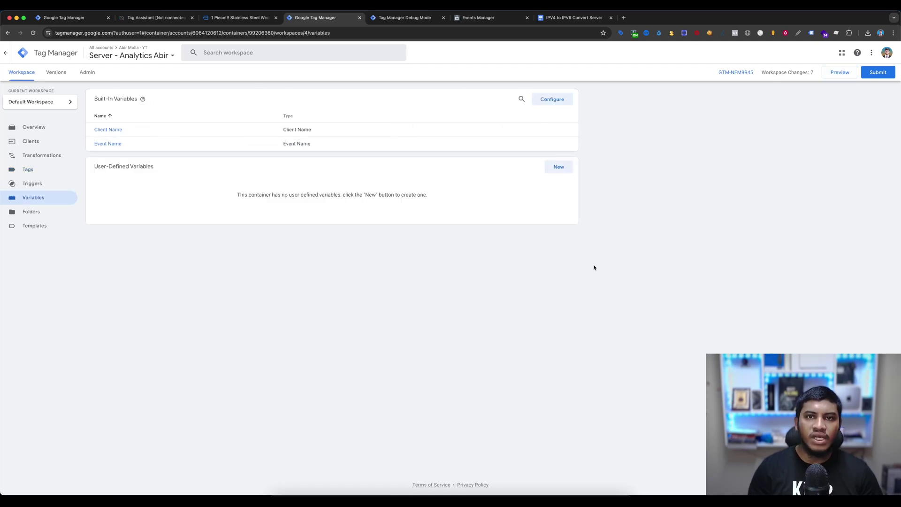
Step: Start a new IPv4 To IPv6 Conversion variable and pick its IP Address input
left_click(554, 168)
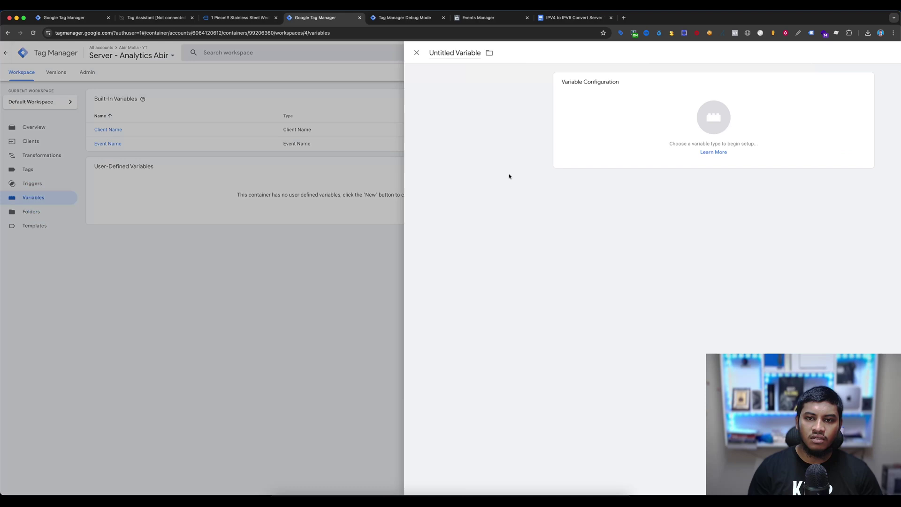
left_click(529, 117)
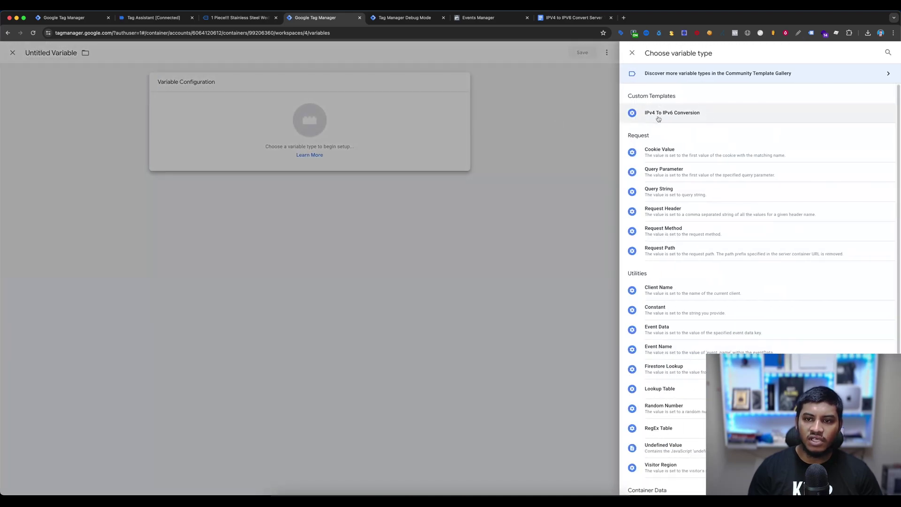
left_click(704, 113)
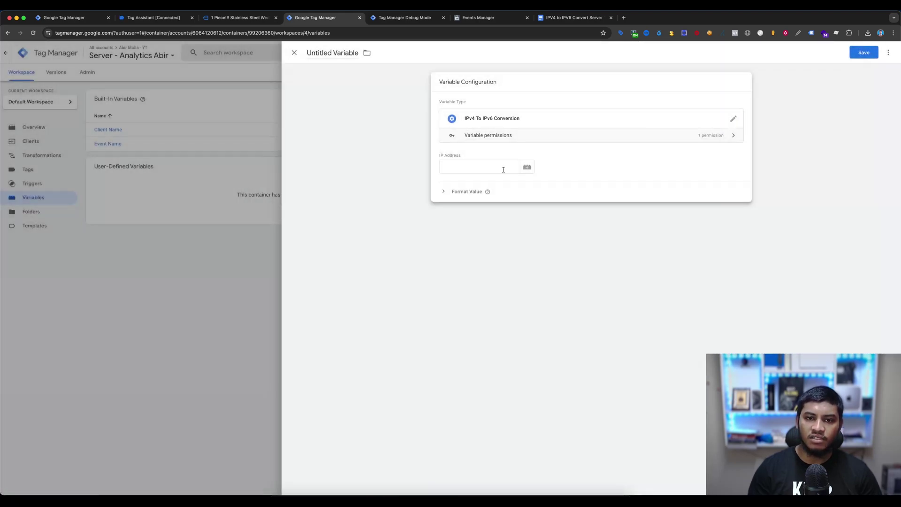
left_click(527, 167)
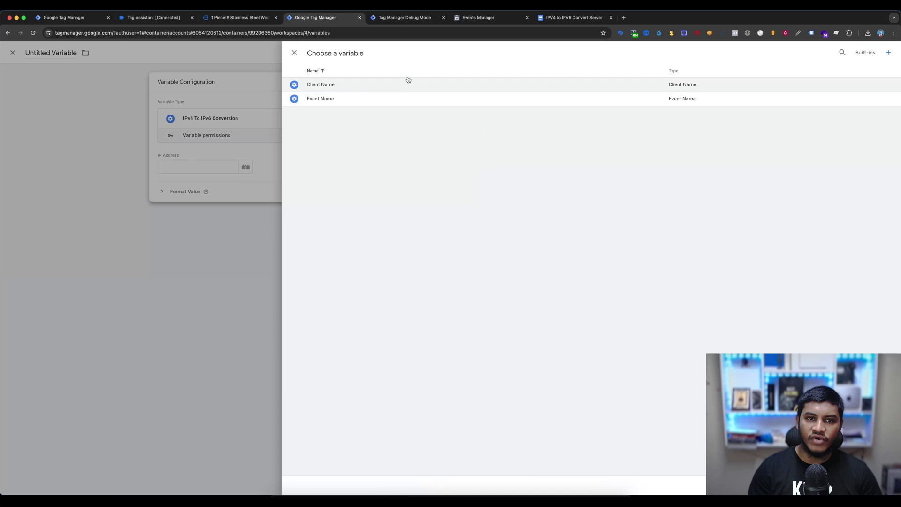
Step: Create an Event Data source variable with key path ip_override
left_click(891, 52)
left_click(751, 84)
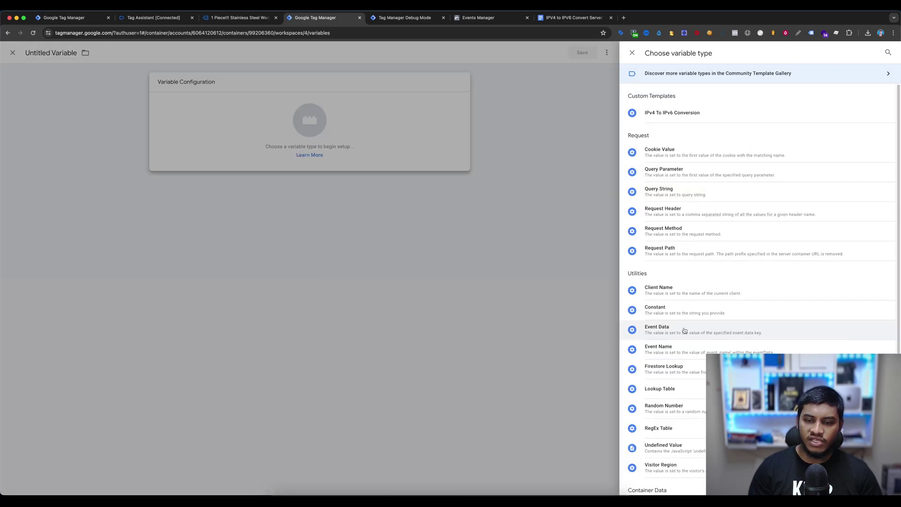
left_click(683, 328)
left_click(570, 17)
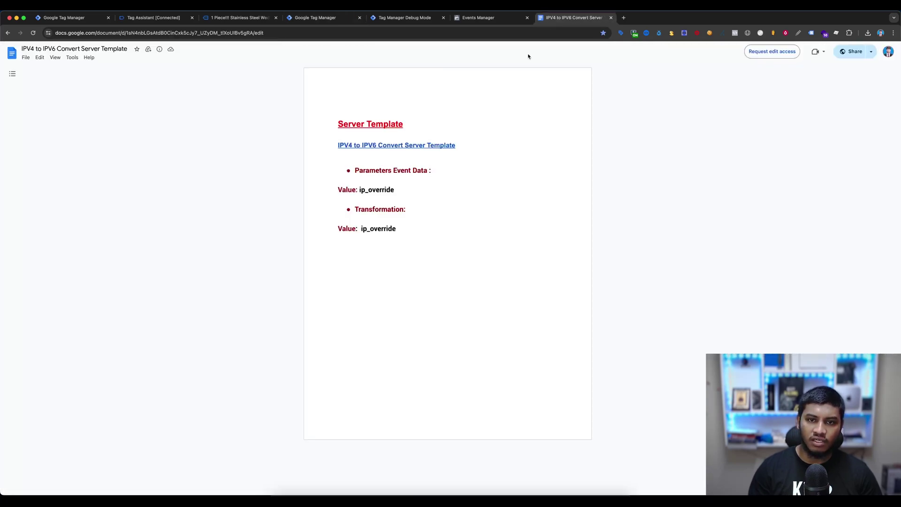
double_click(377, 190)
key("ctrl+c")
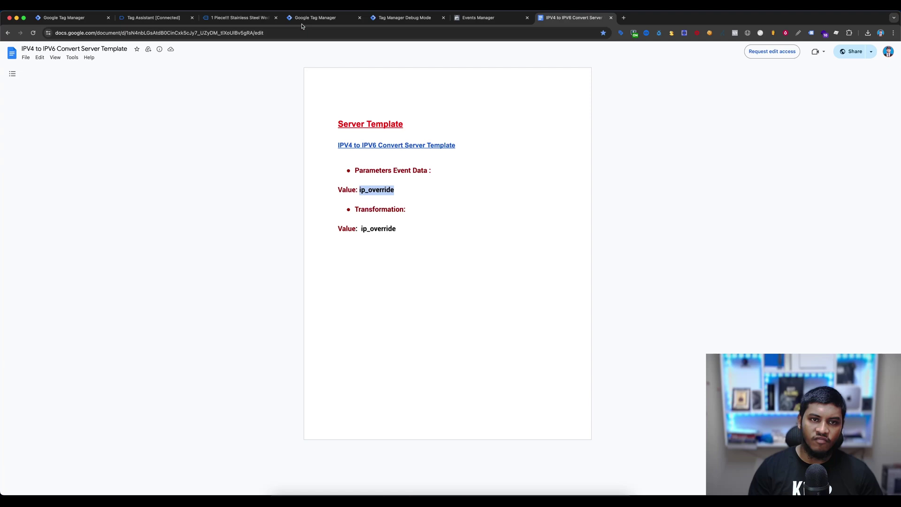
left_click(303, 18)
key("ctrl+v")
left_click(854, 55)
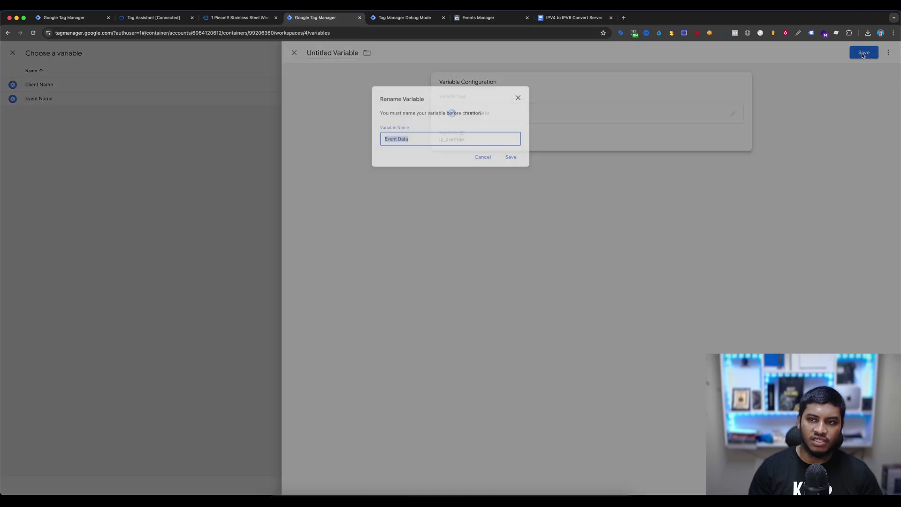
Step: Name the source variable IPV6 and save the conversion variable under its suggested name
type("IP")
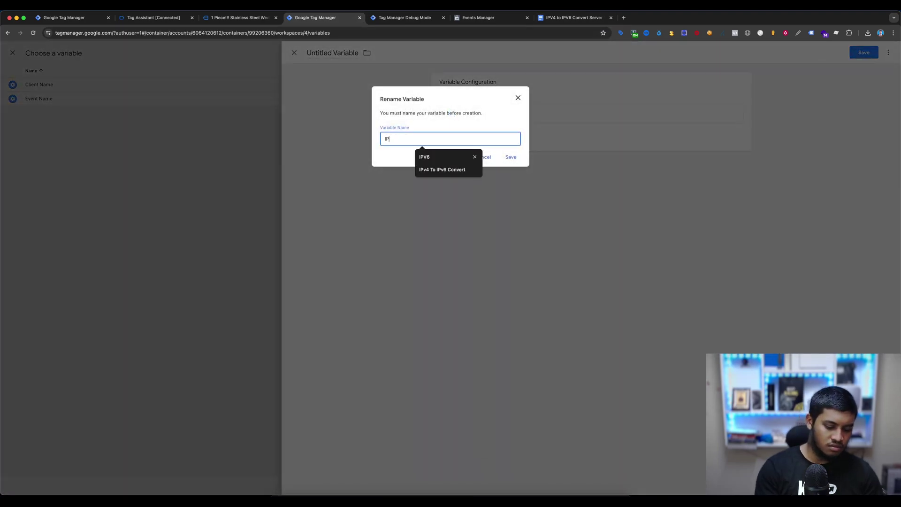
type("V")
left_click(453, 157)
left_click(512, 158)
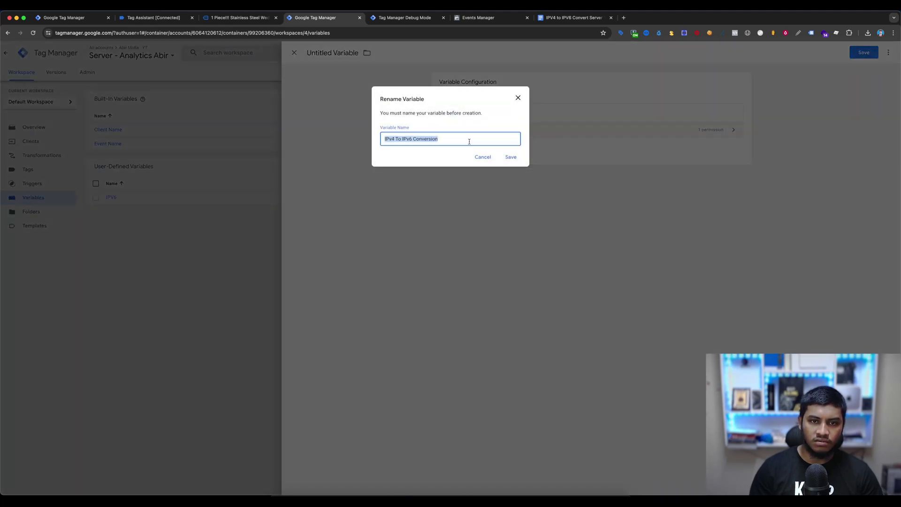
left_click(469, 141)
left_click(504, 155)
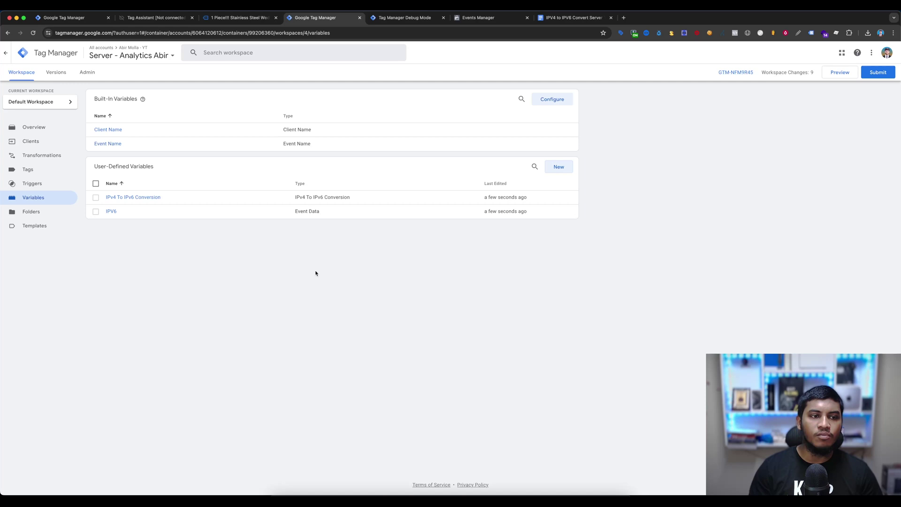
Step: Create an augment-event transformation setting ip_override to {{IPv4 To IPv6 Conversion}}, saved as IPV6
left_click(55, 157)
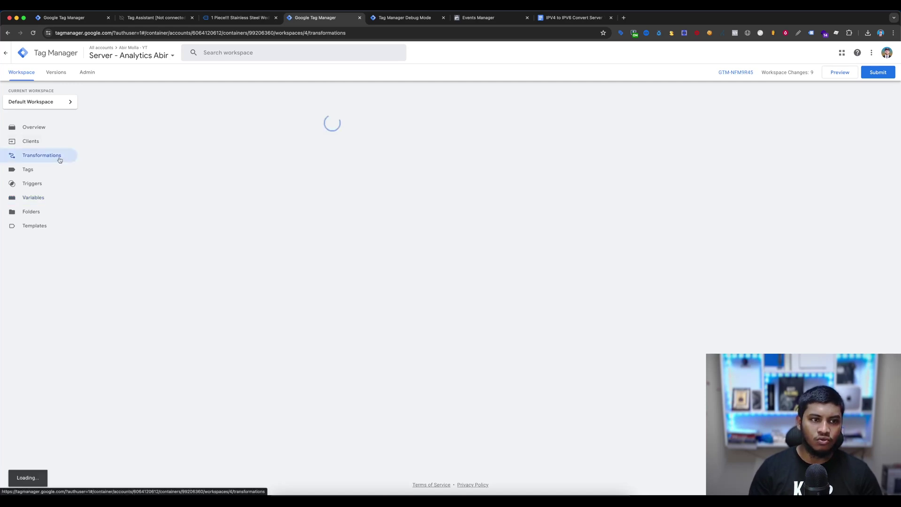
left_click(563, 104)
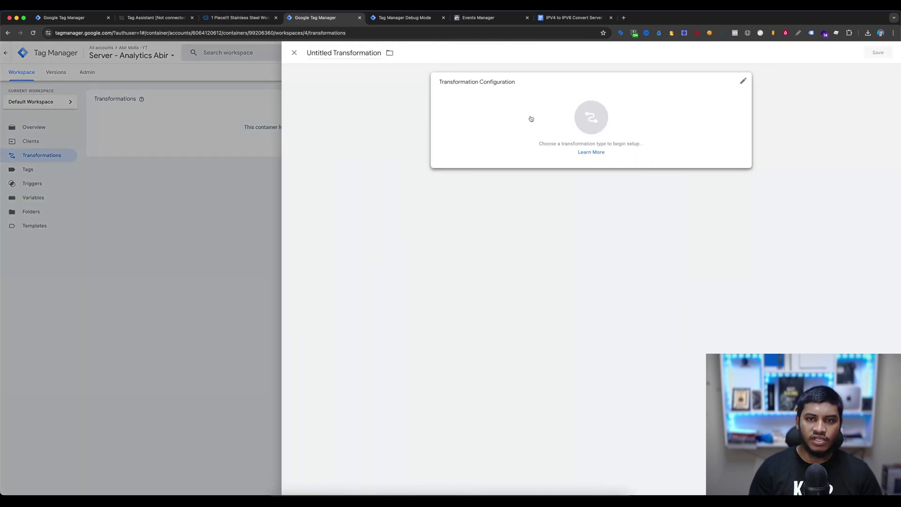
left_click(529, 117)
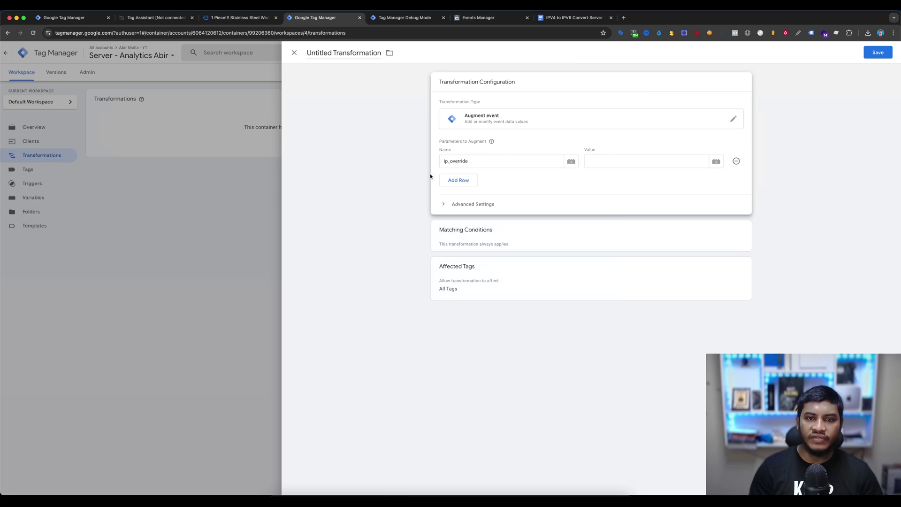
left_click(716, 161)
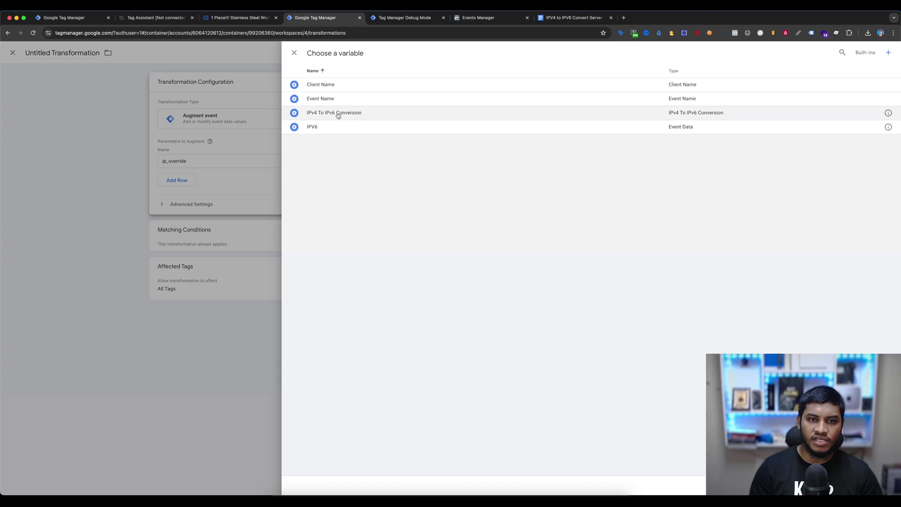
left_click(336, 113)
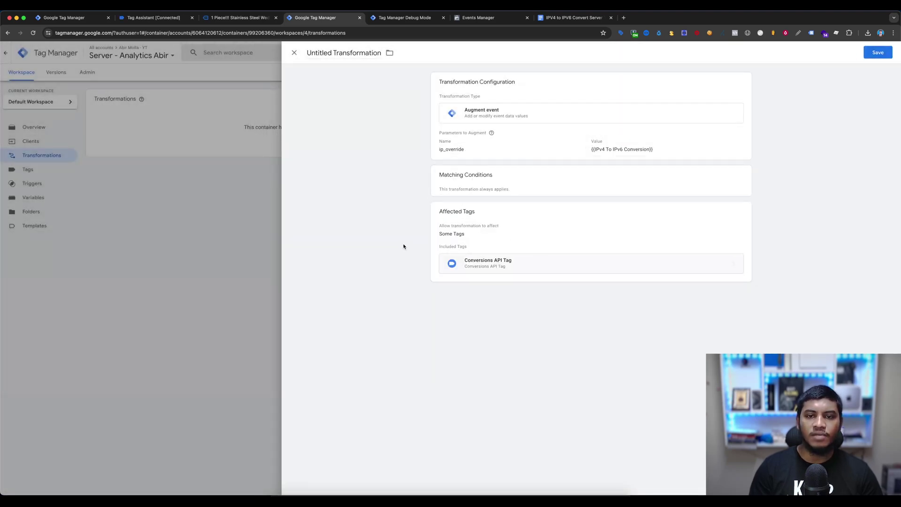
mouse_move(491, 132)
left_click(878, 53)
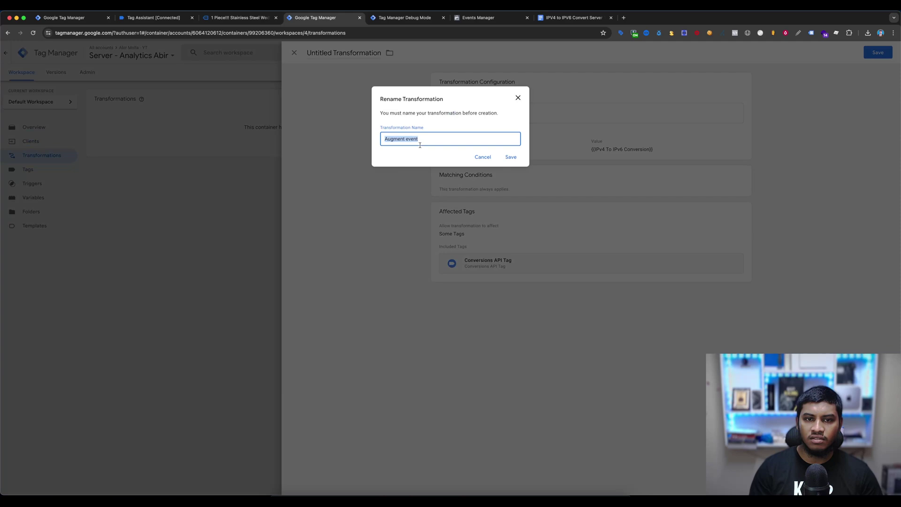
type("{{")
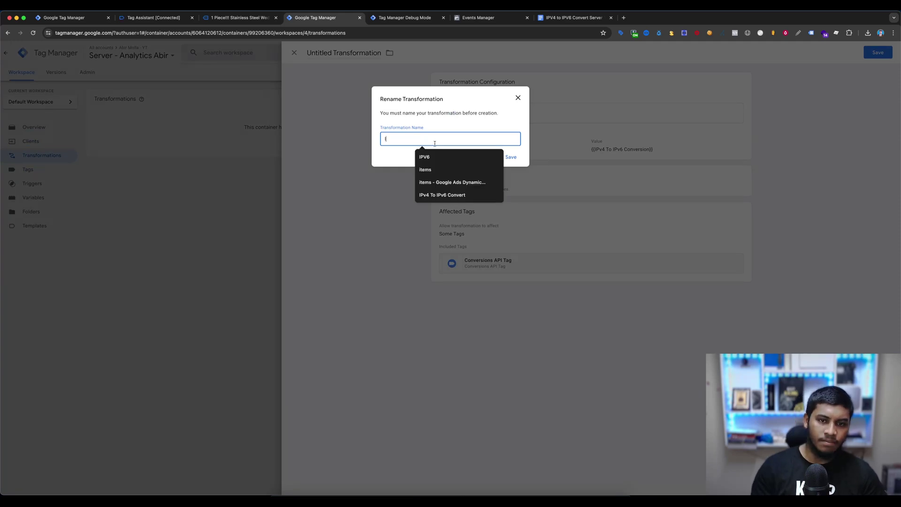
key("Down")
key("Return")
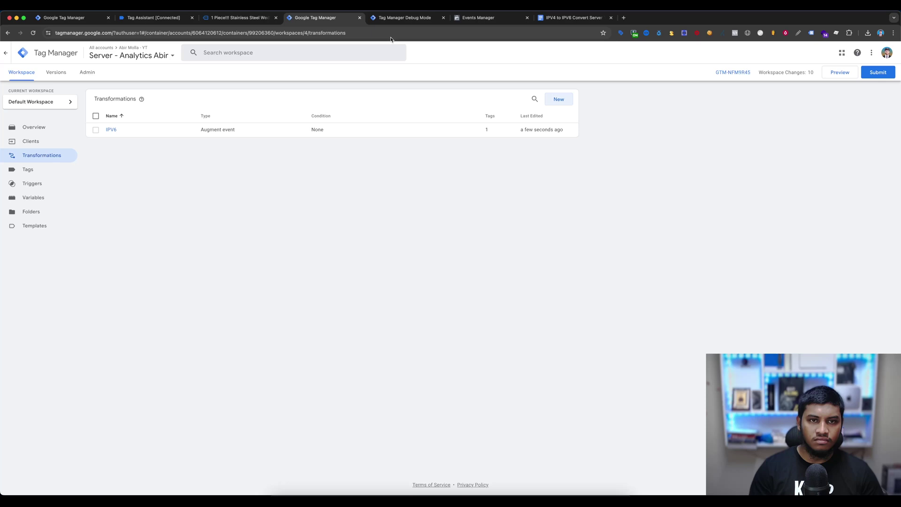
Step: Publish the server container changes as a version named 'IPV6 Update'
left_click(443, 18)
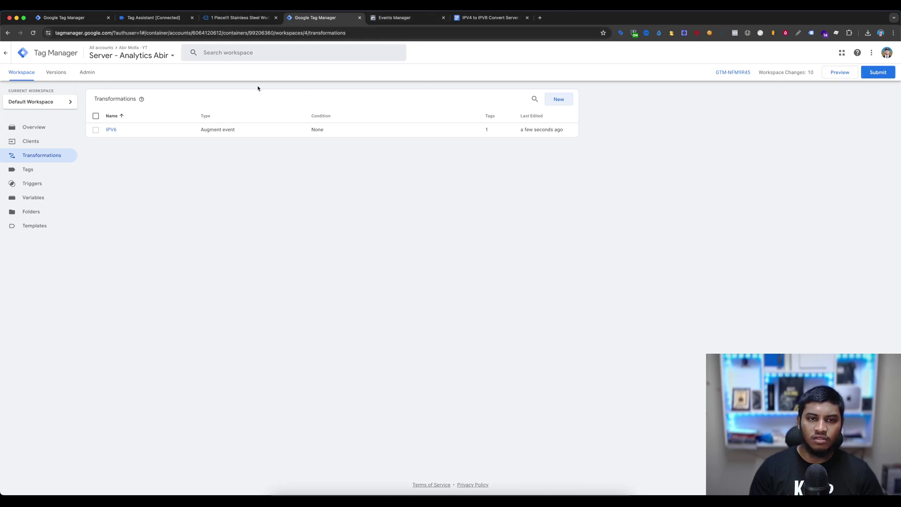
left_click(873, 72)
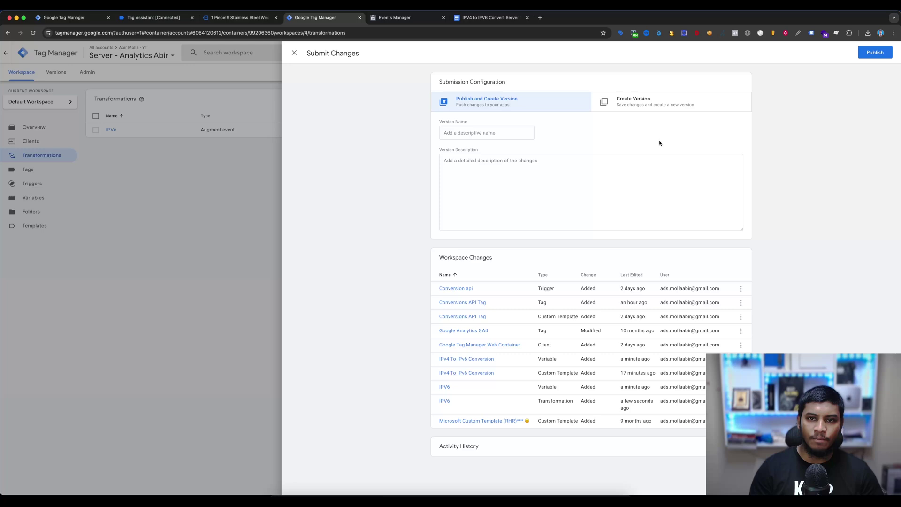
left_click(462, 136)
type("IP")
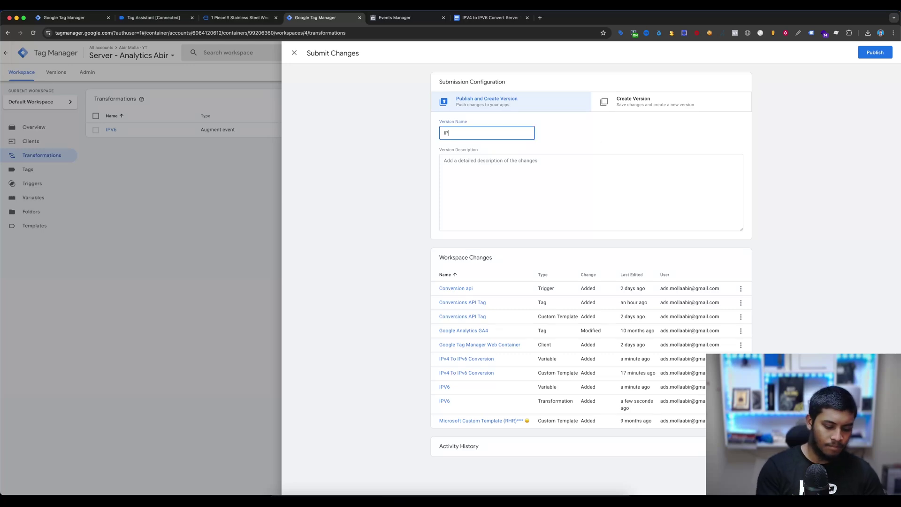
type("V6 ")
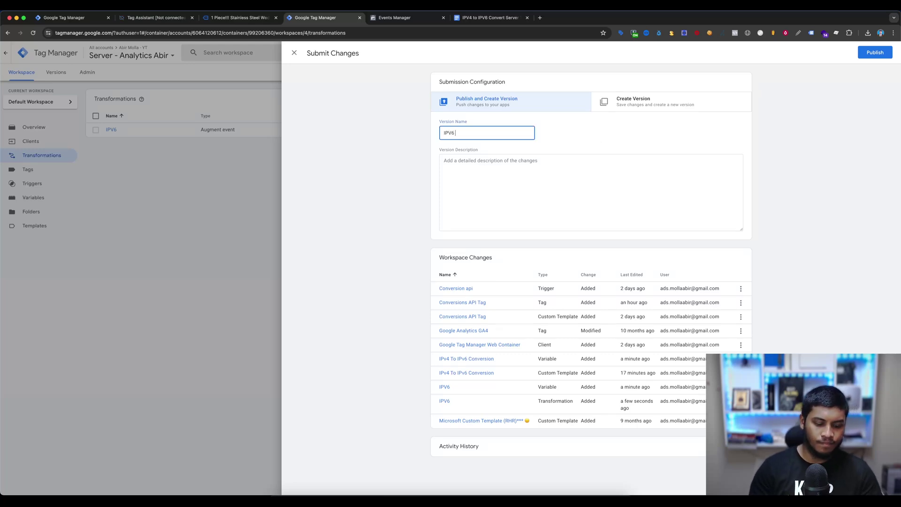
type("Update")
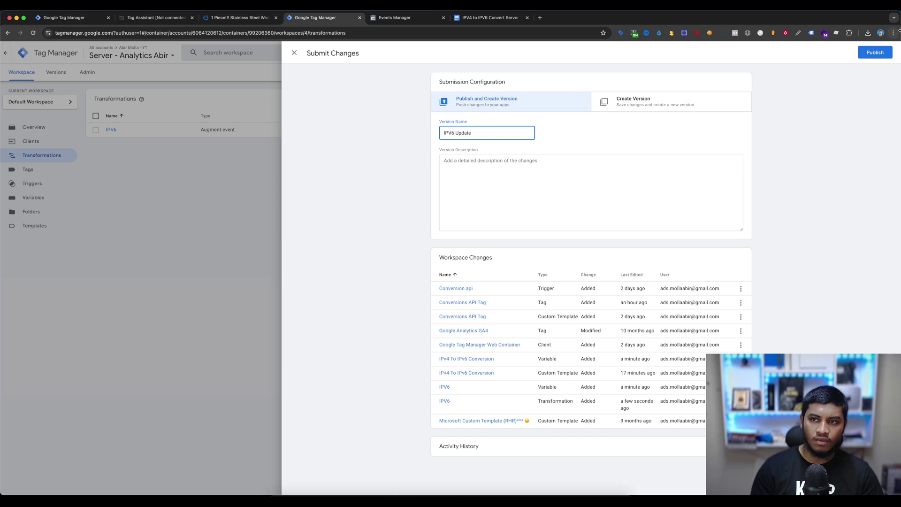
left_click(875, 52)
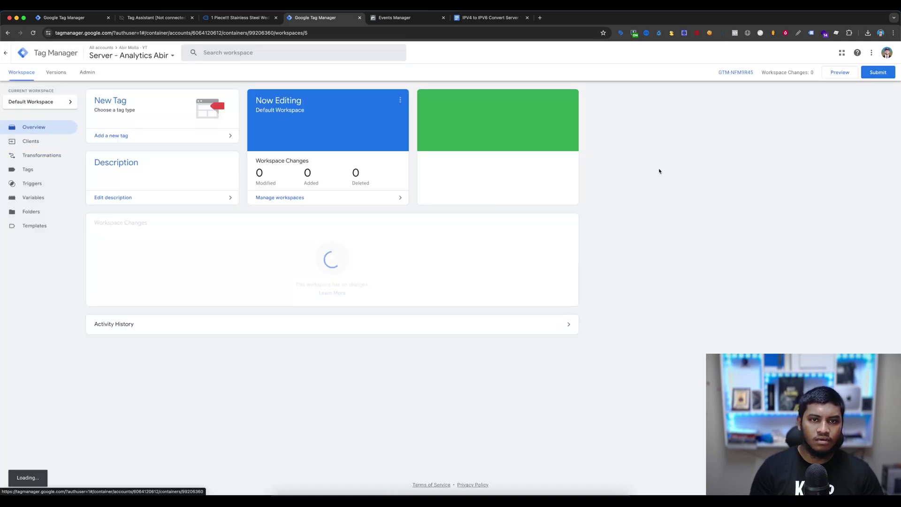
Step: Start a fresh preview and add another ring set to the Shopify cart
left_click(849, 74)
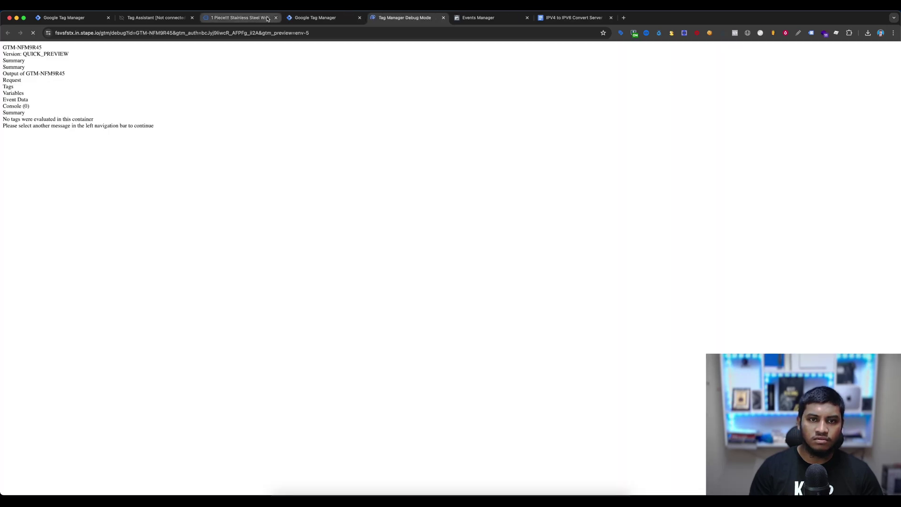
left_click(267, 19)
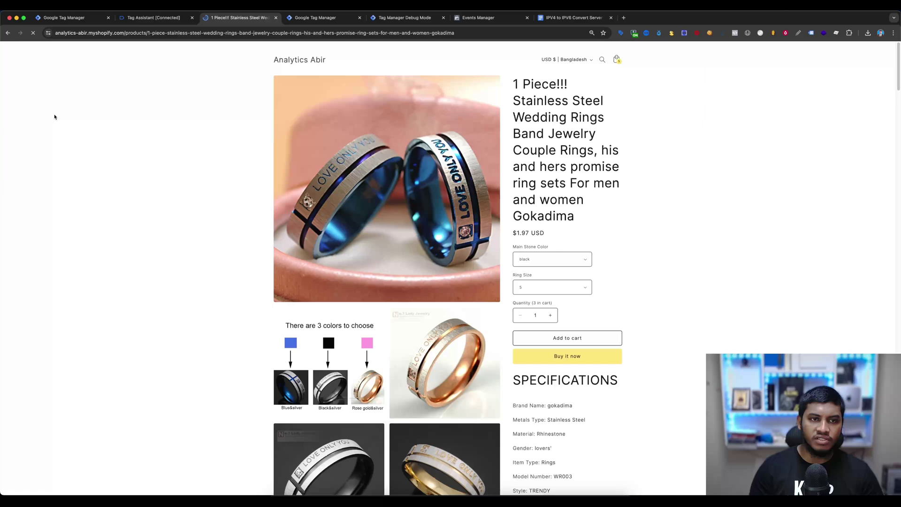
left_click(562, 341)
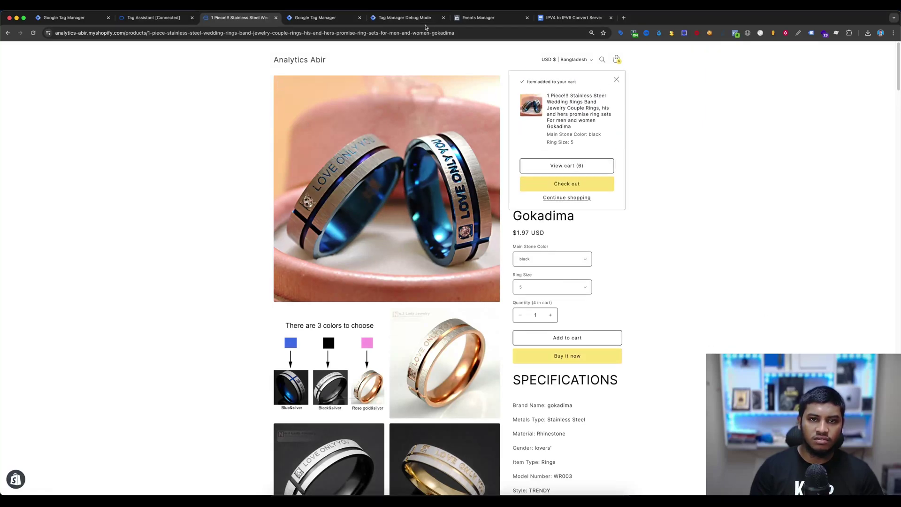
left_click(409, 18)
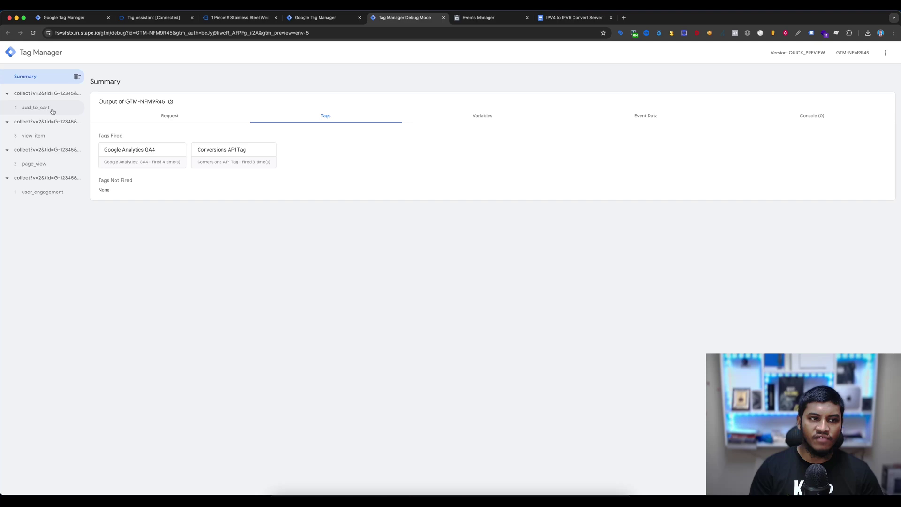
Step: Check the IPV6 variable's value for the add_to_cart event
left_click(35, 109)
left_click(490, 117)
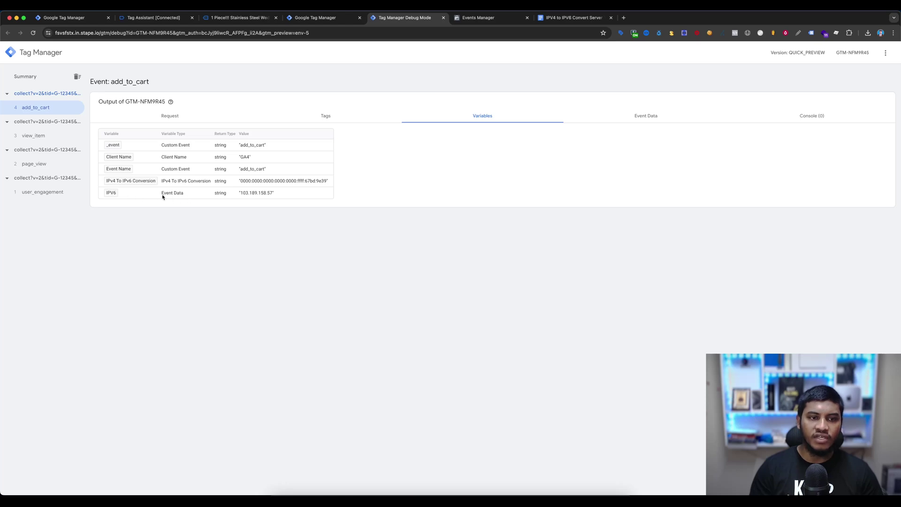
left_click_drag(162, 196, 327, 182)
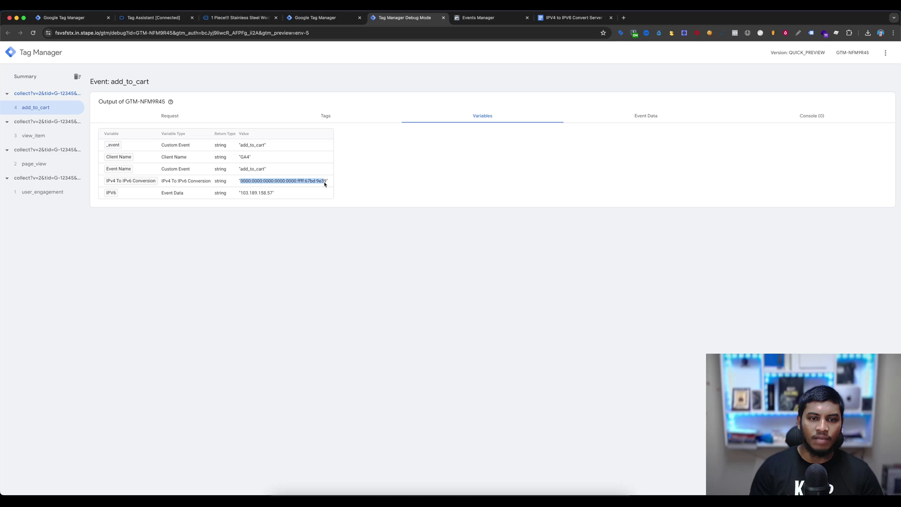
Step: Check add_to_cart's ip_override event data, then view its outgoing requests
left_click(623, 122)
scroll(545, 210, "down", 1)
scroll(544, 207, "down", 3)
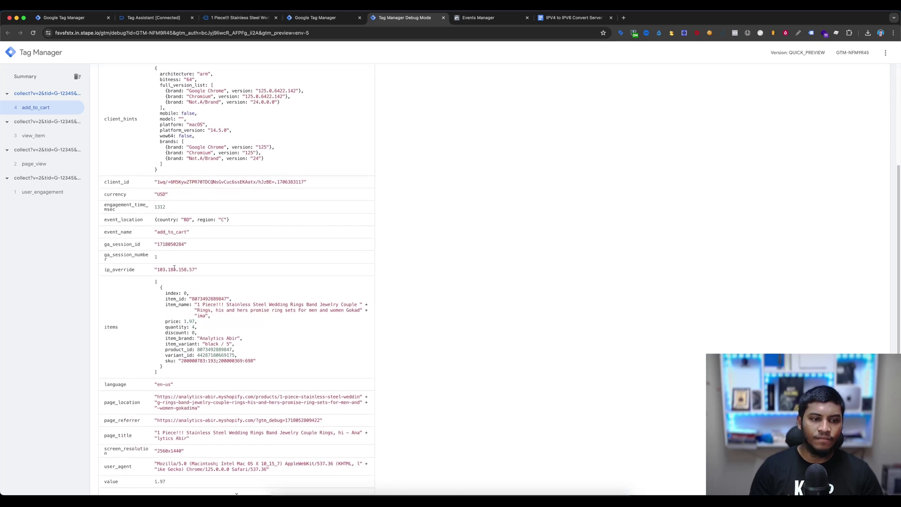
left_click_drag(131, 271, 201, 269)
left_click(530, 271)
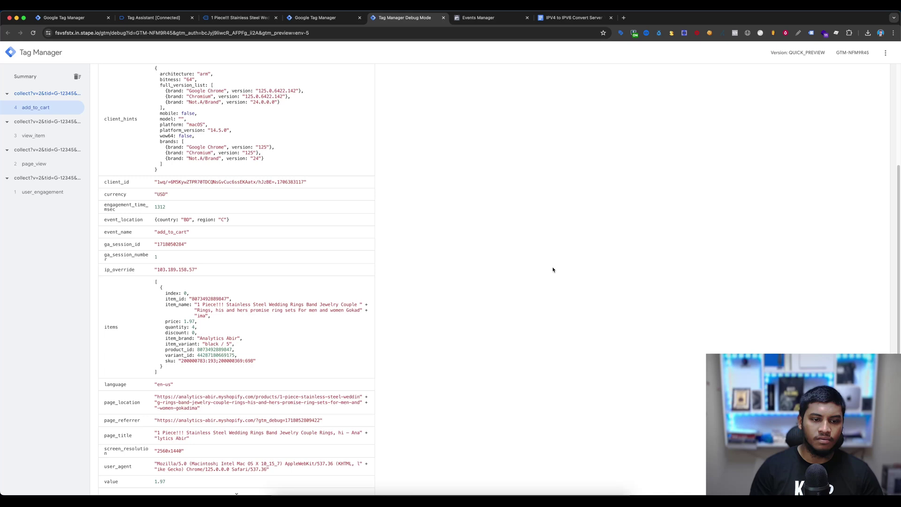
scroll(552, 268, "up", 3)
left_click(189, 119)
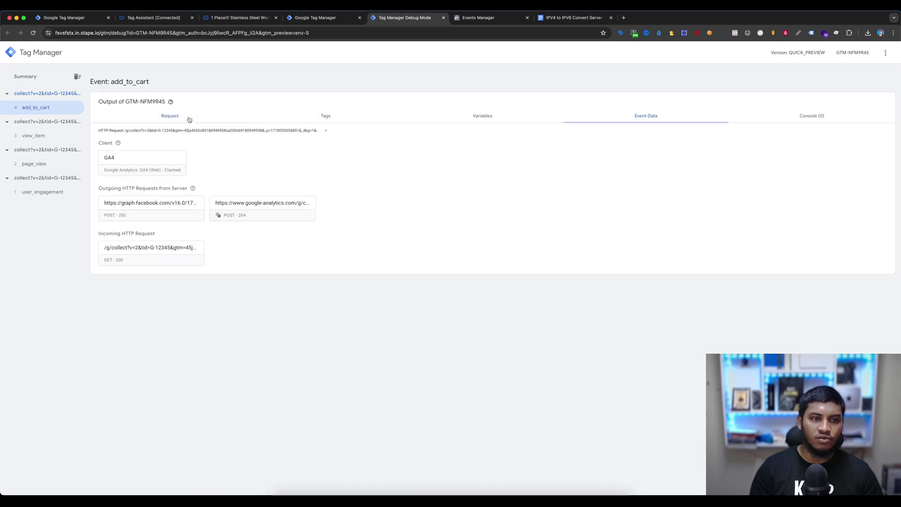
Step: Confirm the Facebook request body's client_ip_address is IPv6, then go to Meta Events Manager
left_click(147, 212)
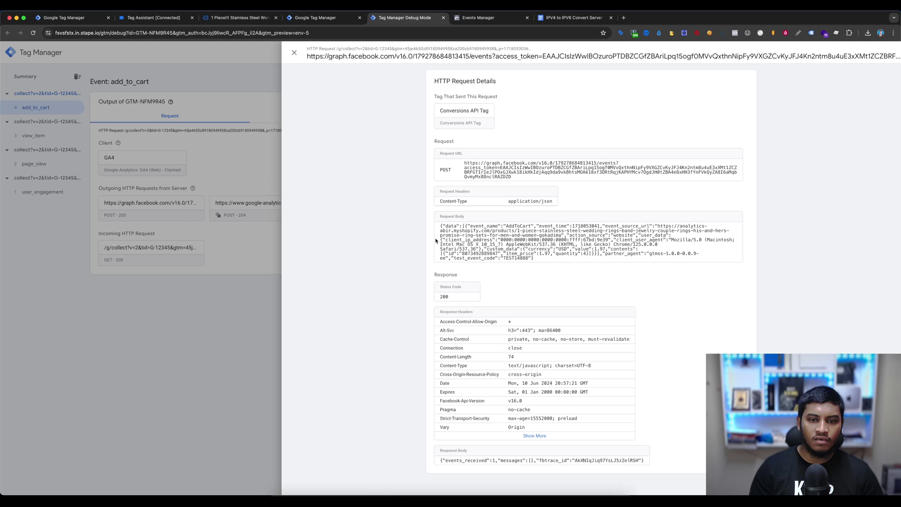
left_click_drag(445, 240, 609, 241)
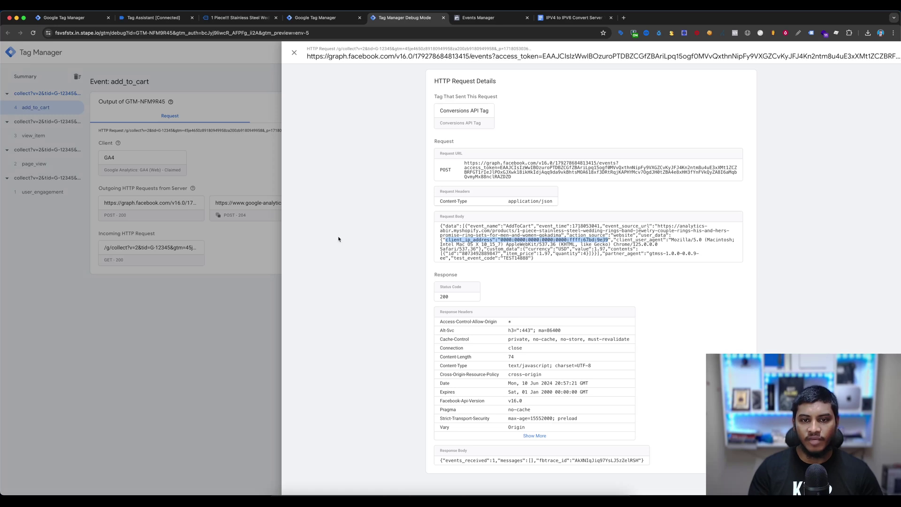
left_click(500, 20)
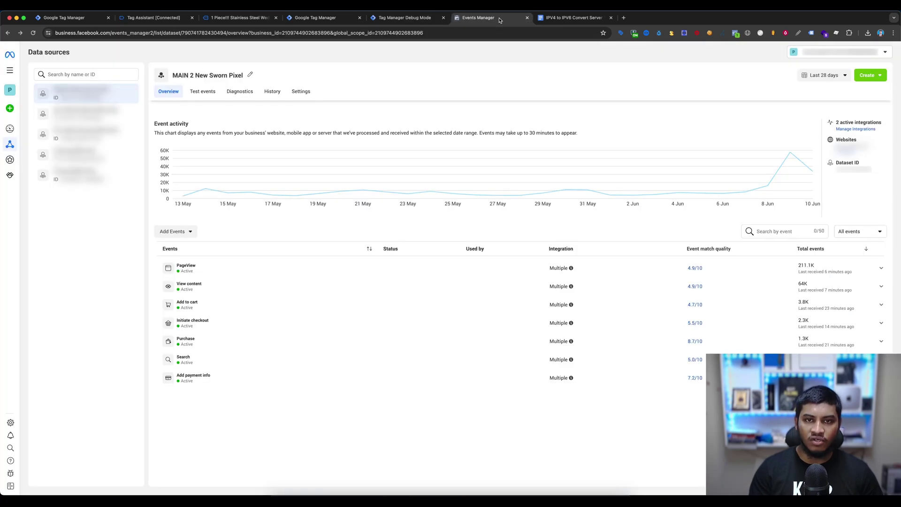